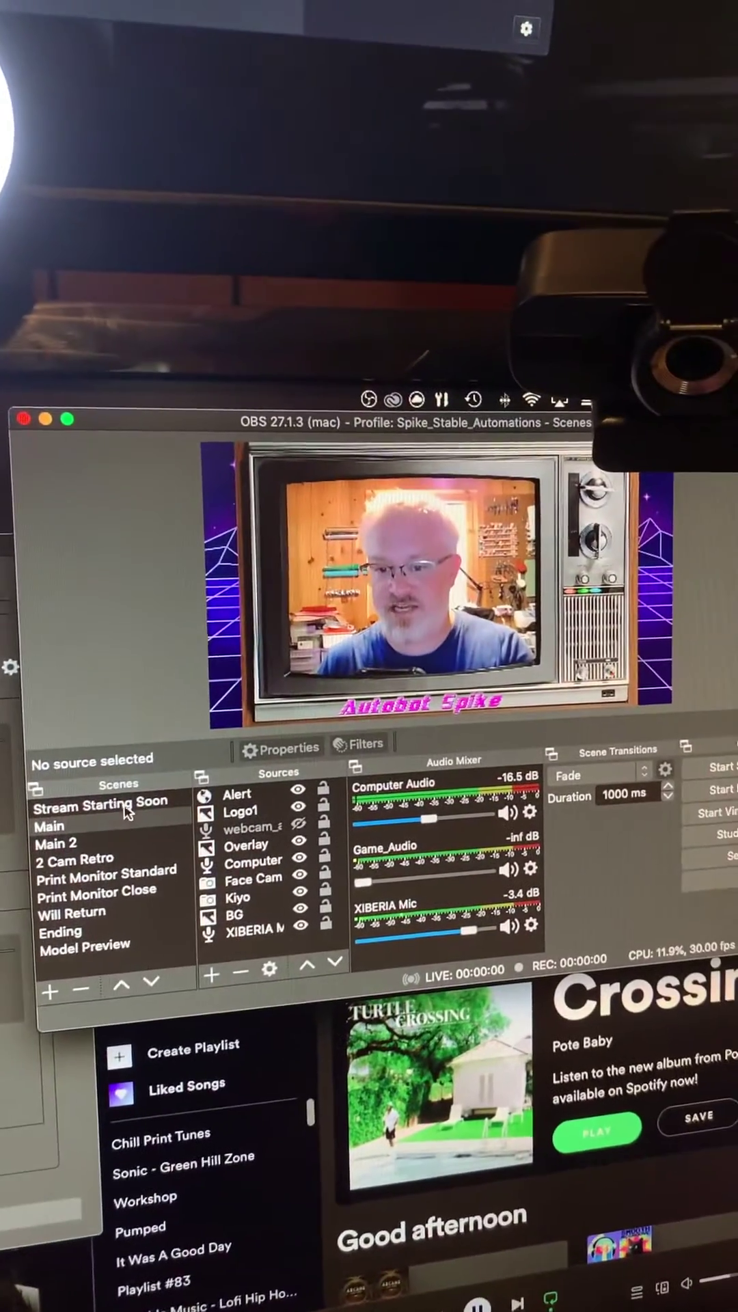
Switch to the Stream Starting Soon scene so the macro mutes the XIBERIA Mic.
left_click(126, 811)
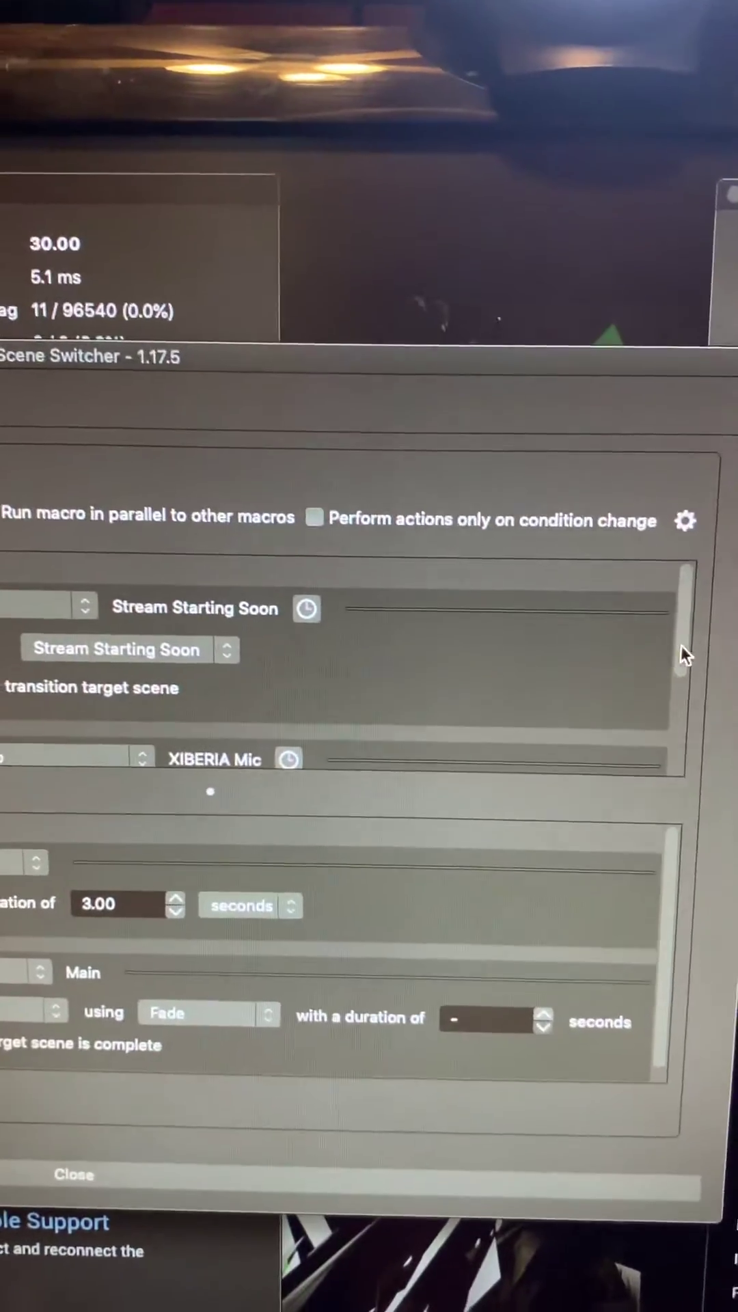
scroll(370, 636, "down", 3)
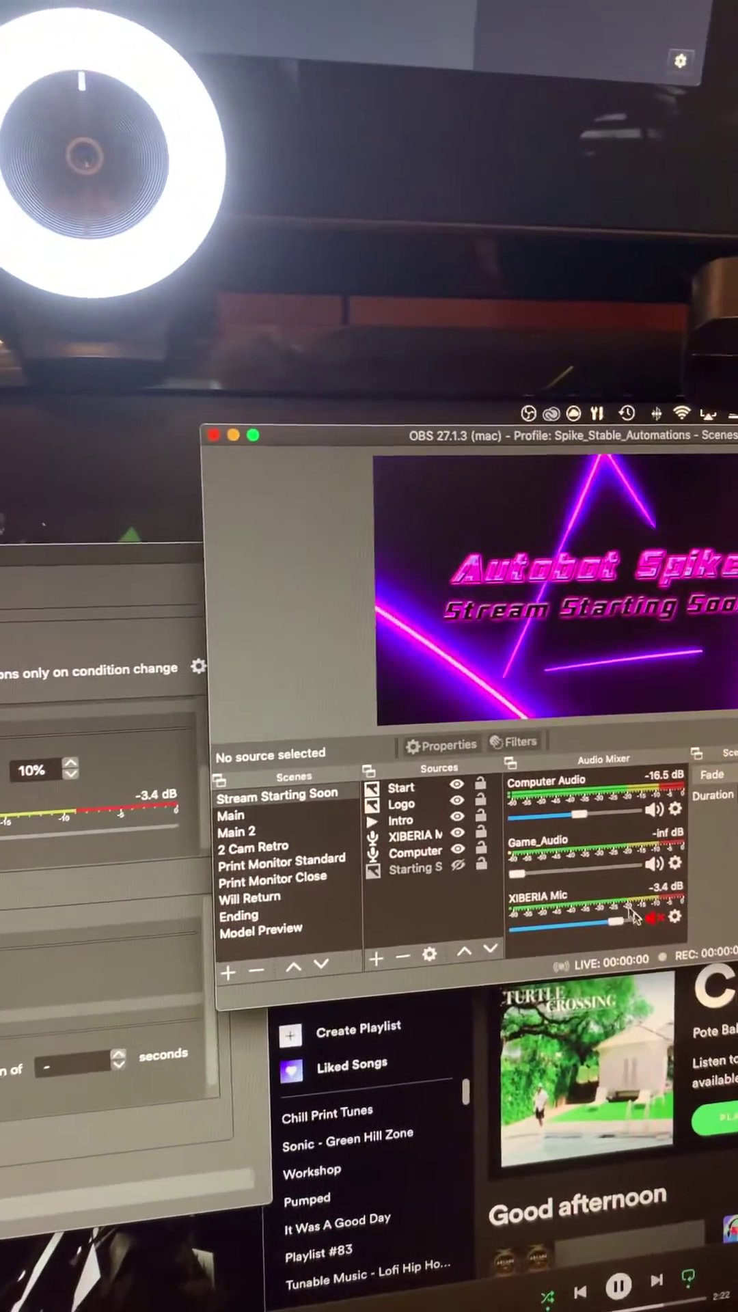
Unmute the XIBERIA Mic in the Audio Mixer so mic input triggers the fade to Main.
left_click(668, 924)
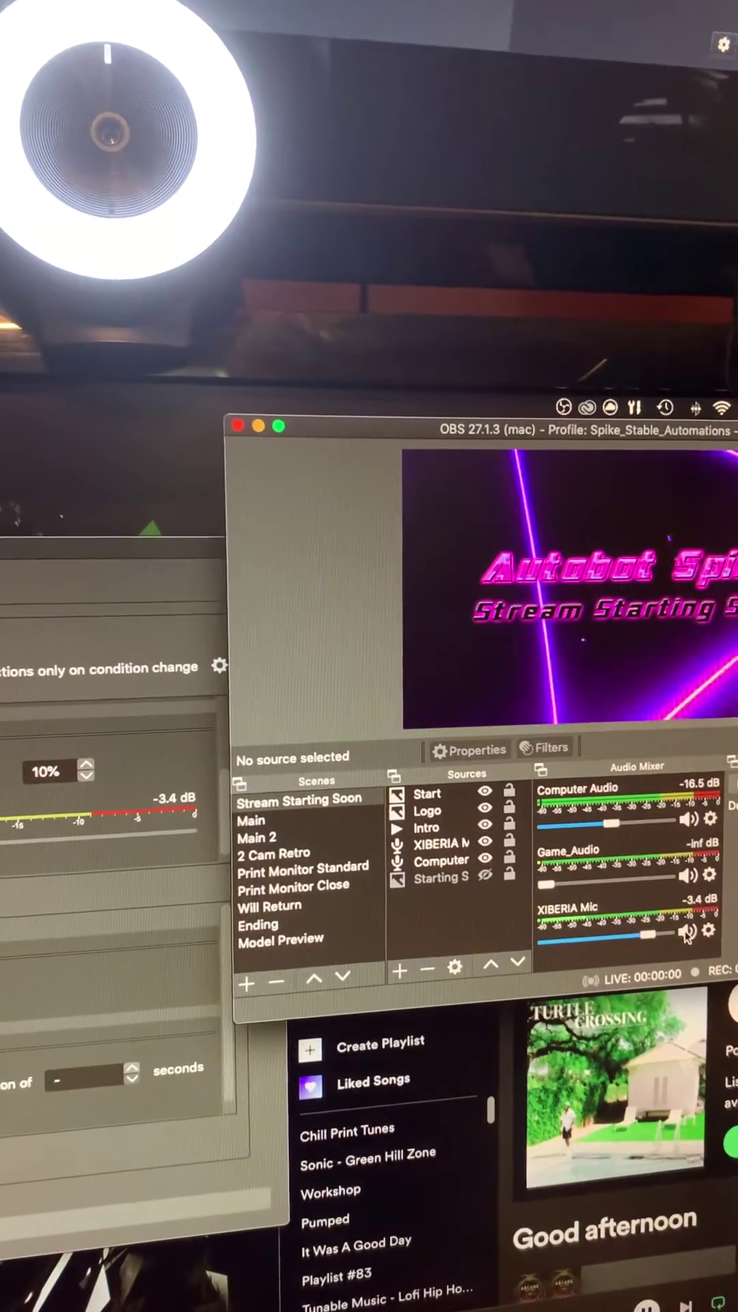